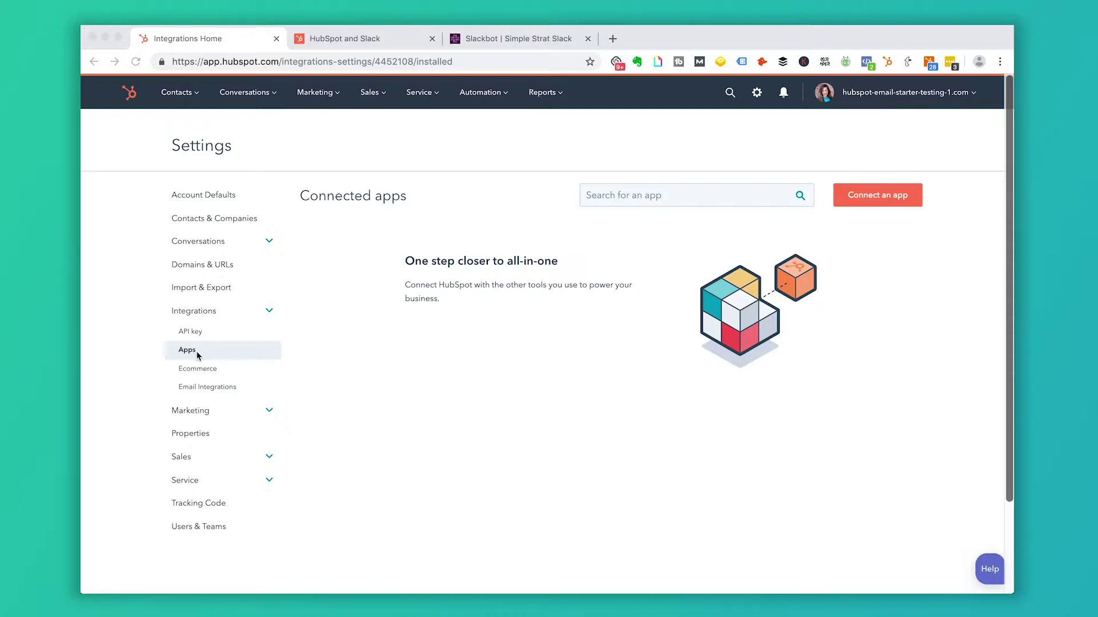
# Step: Switch HubSpot to the Simple Strat portal to see its Connected apps list
pyautogui.click(868, 198)
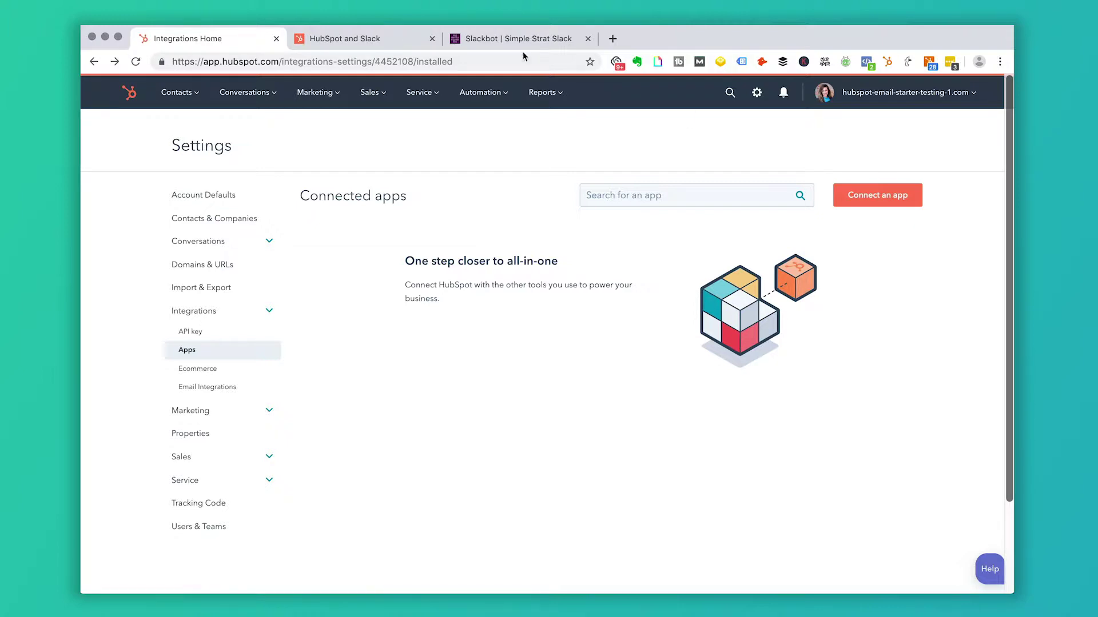
pyautogui.click(903, 97)
pyautogui.moveTo(898, 194)
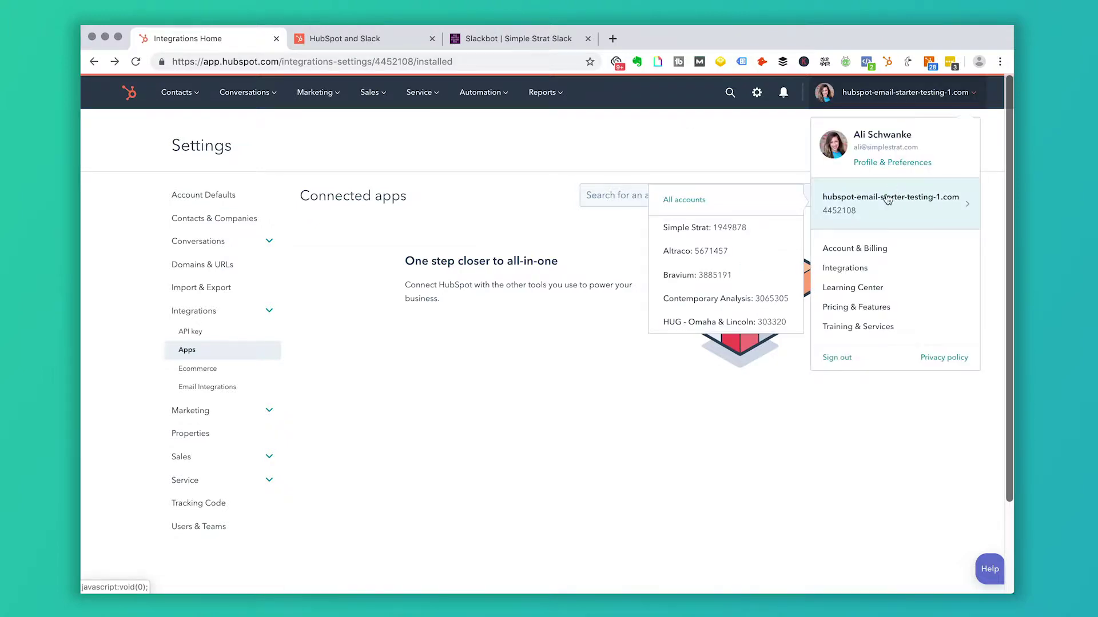
pyautogui.click(736, 229)
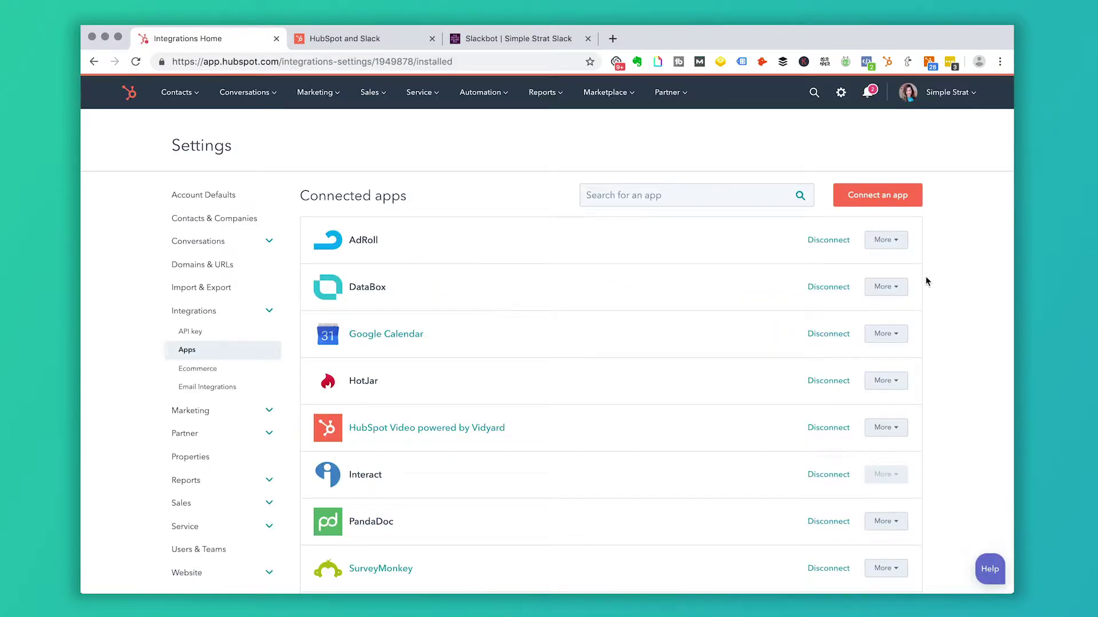
# Step: Open the Slack integration from Browse and connect apps to begin installing Slack for HubSpot
pyautogui.click(885, 205)
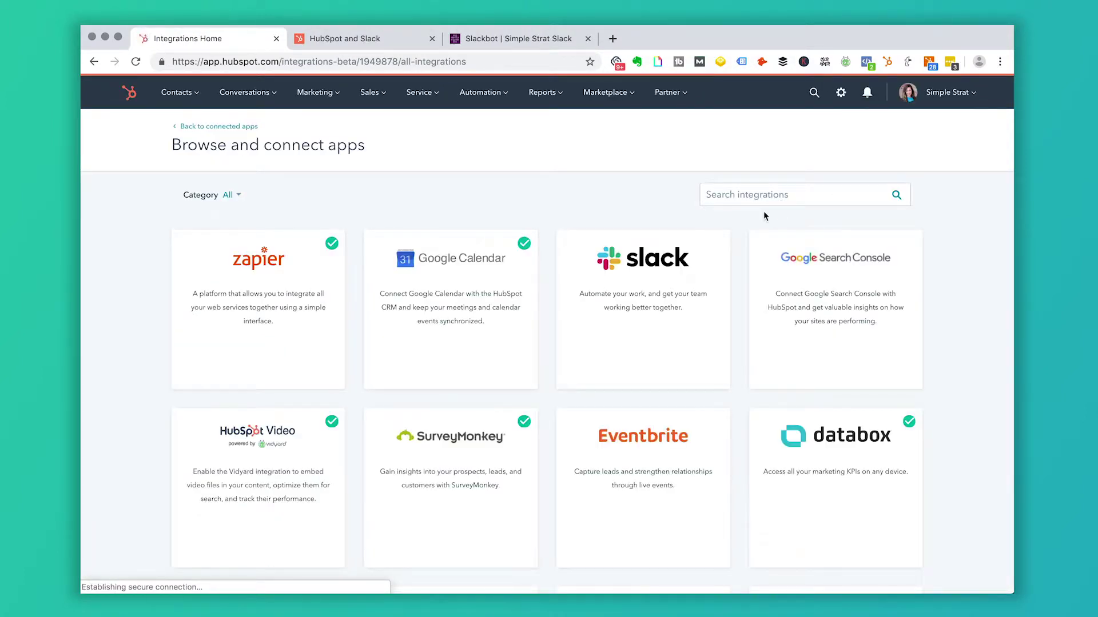
pyautogui.moveTo(404, 380)
pyautogui.moveTo(663, 358)
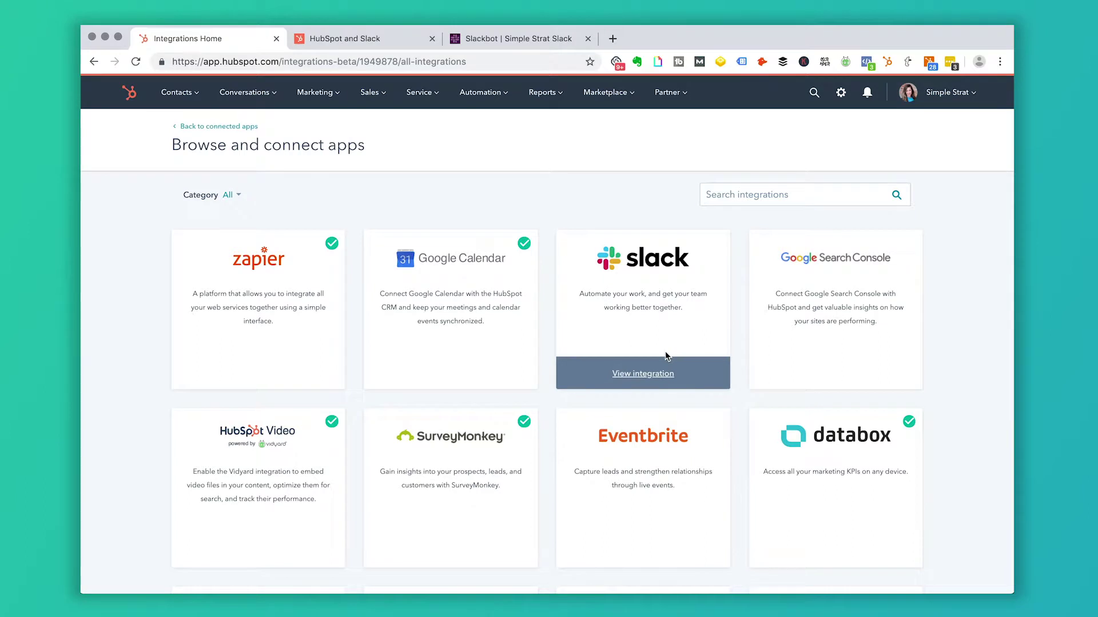
pyautogui.click(647, 377)
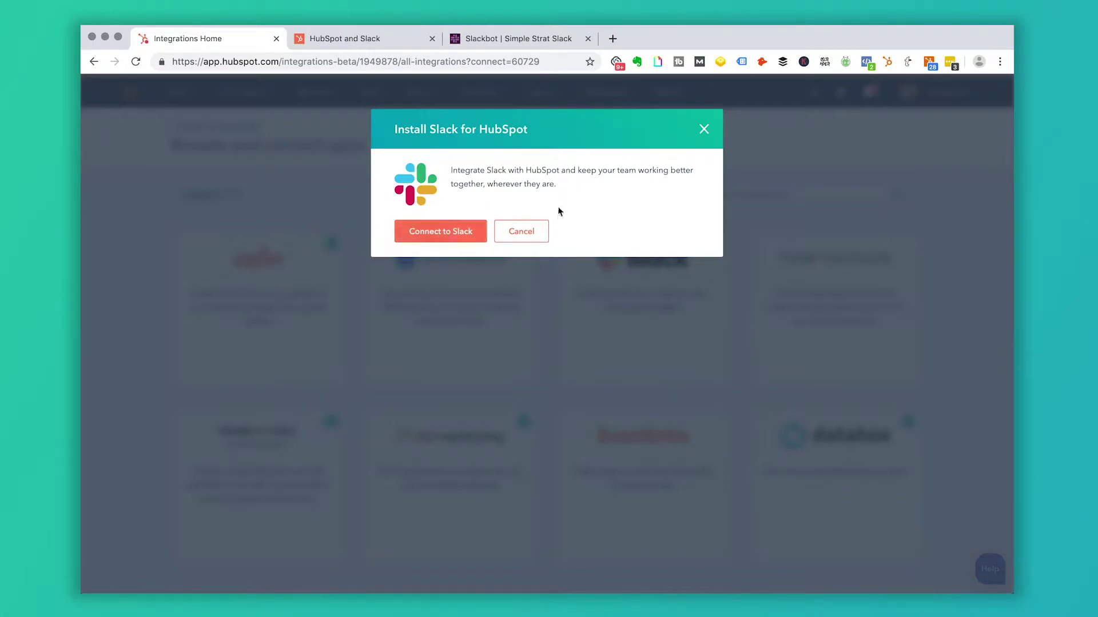
# Step: Connect Slack for HubSpot by approving the app's permissions in the Simple Strat Slack workspace
pyautogui.click(446, 233)
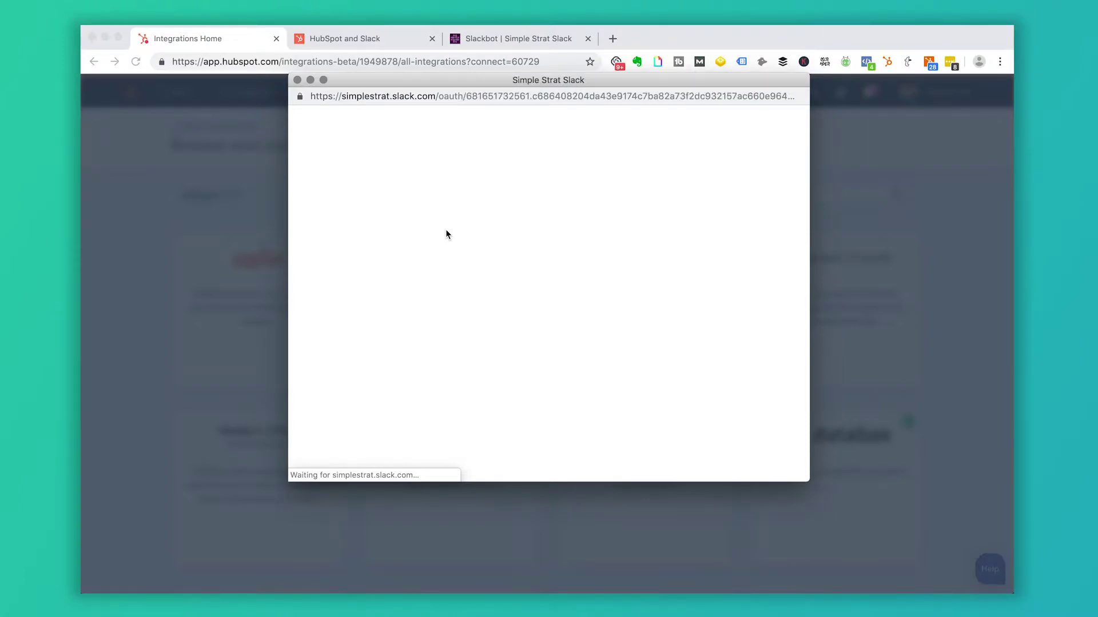
pyautogui.scroll(-3, 548, 297)
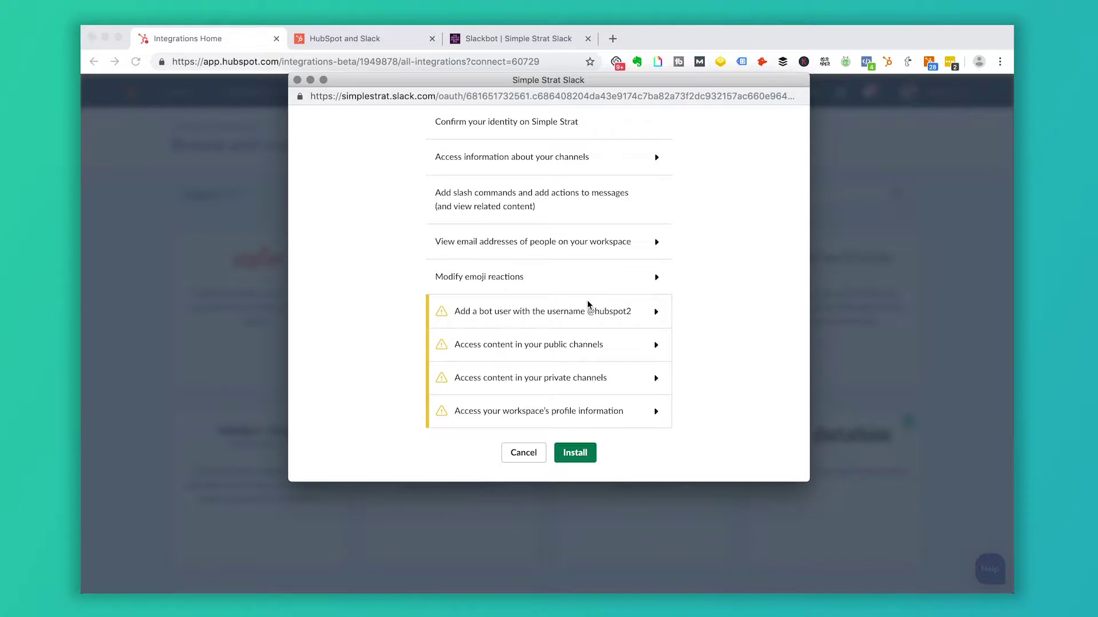
pyautogui.scroll(2, 604, 298)
pyautogui.scroll(-2, 604, 298)
pyautogui.click(573, 459)
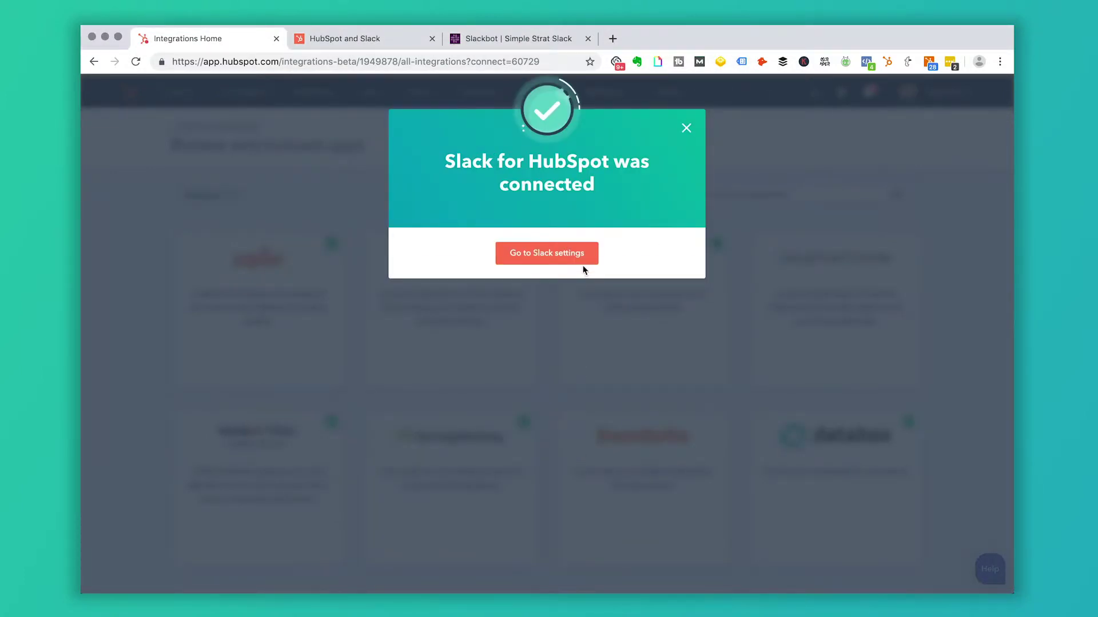
pyautogui.click(546, 255)
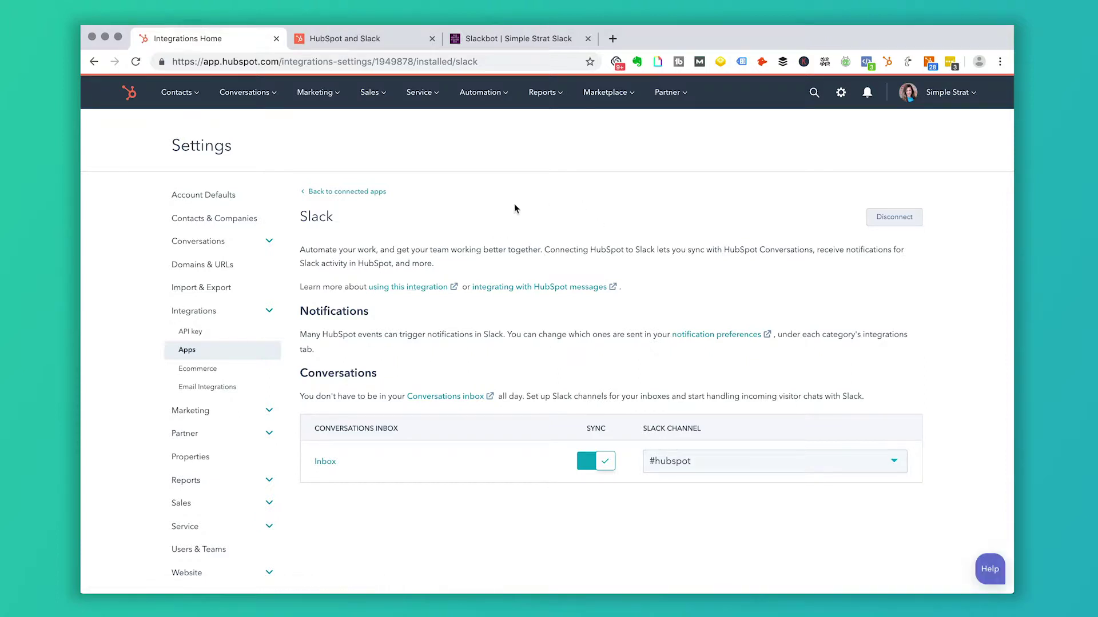
# Step: Keep #hubspot as the Conversations Inbox's Slack channel, then view the Slack workspace tab
pyautogui.scroll(-2, 645, 357)
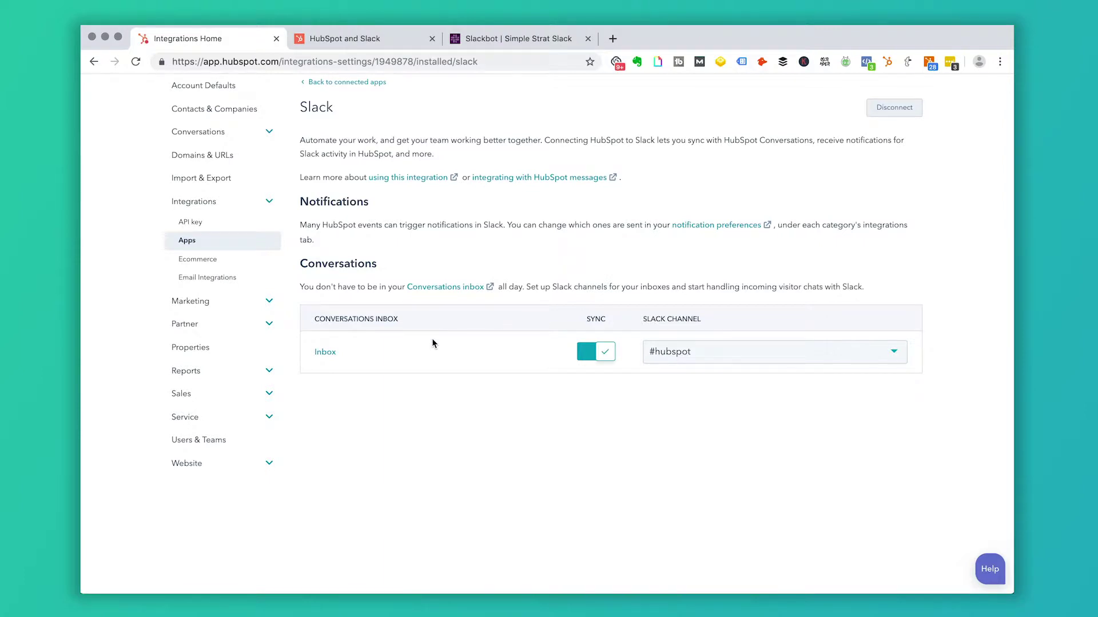
pyautogui.click(330, 351)
pyautogui.click(769, 356)
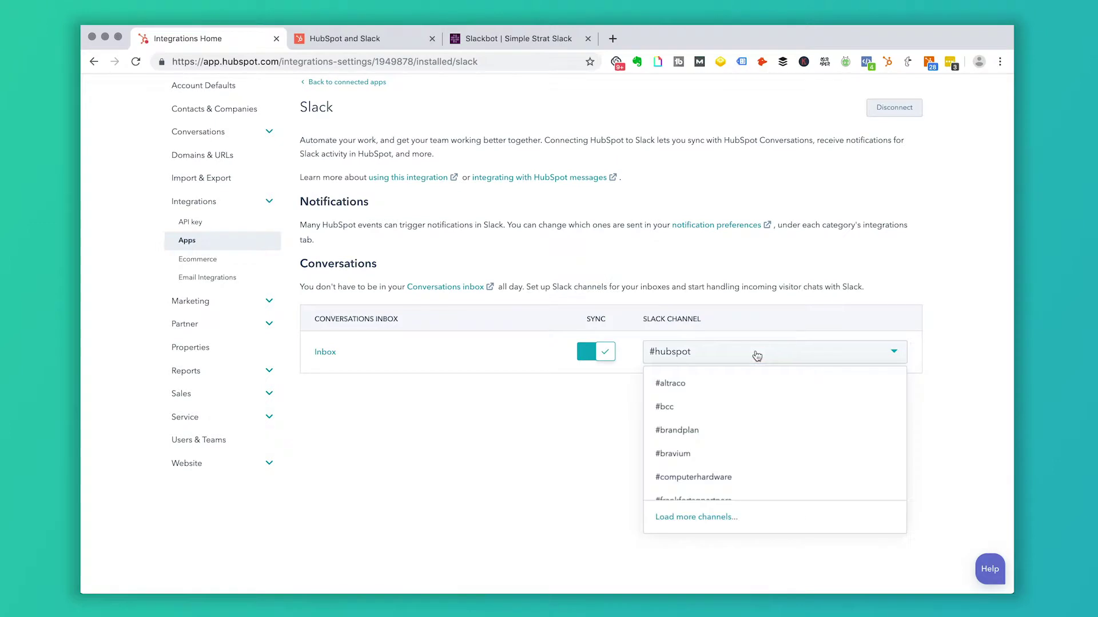
pyautogui.click(718, 356)
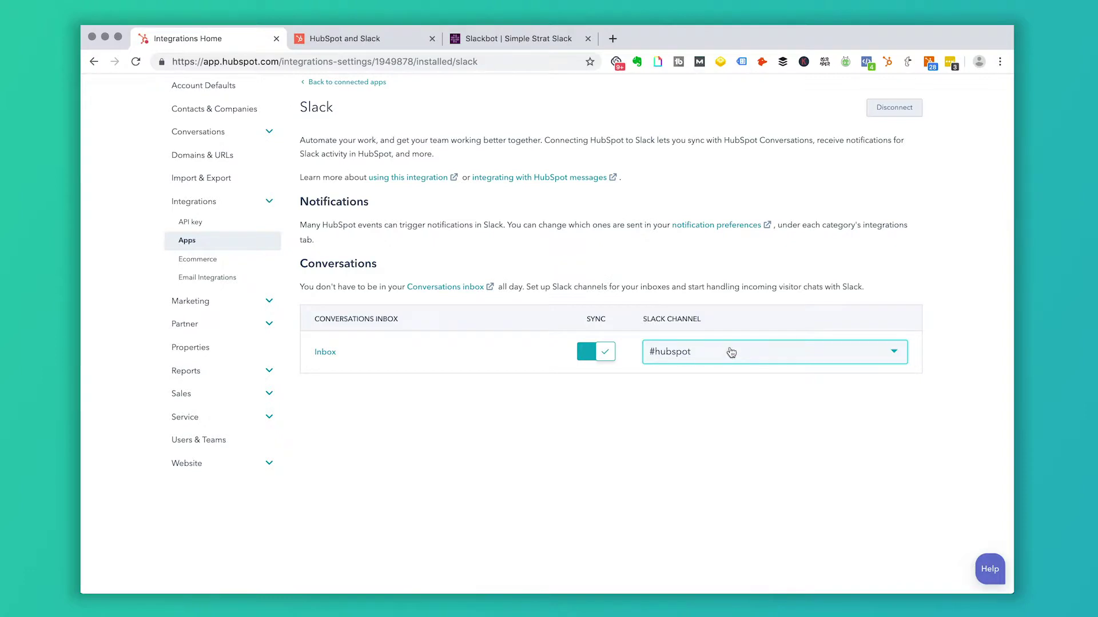
pyautogui.click(532, 43)
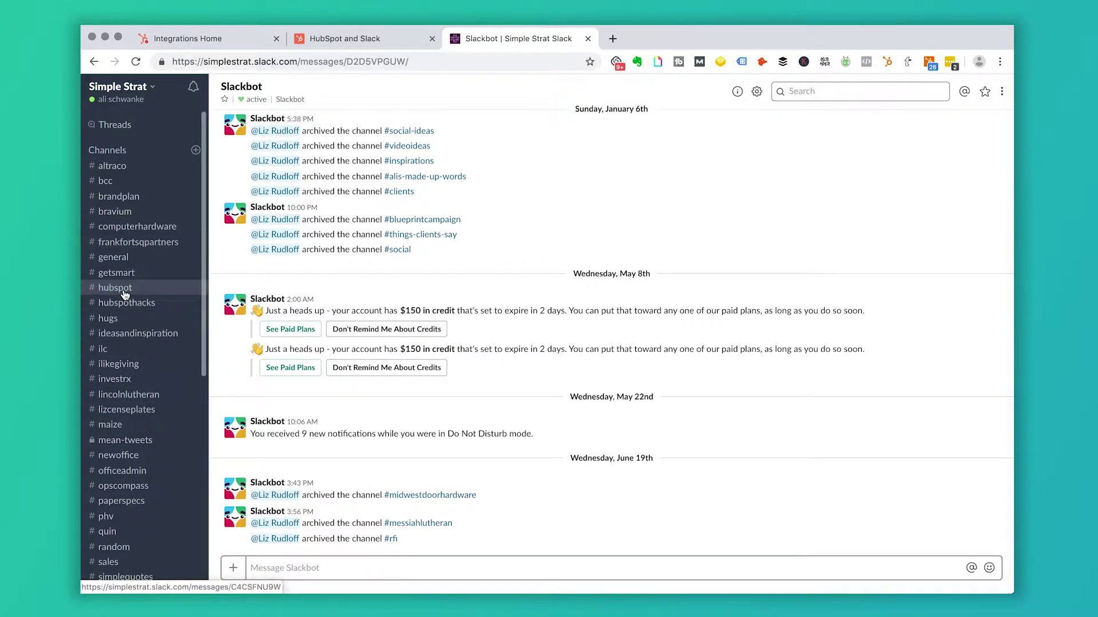
# Step: Return to HubSpot's Slack integration settings in the Integrations Home tab
pyautogui.click(351, 41)
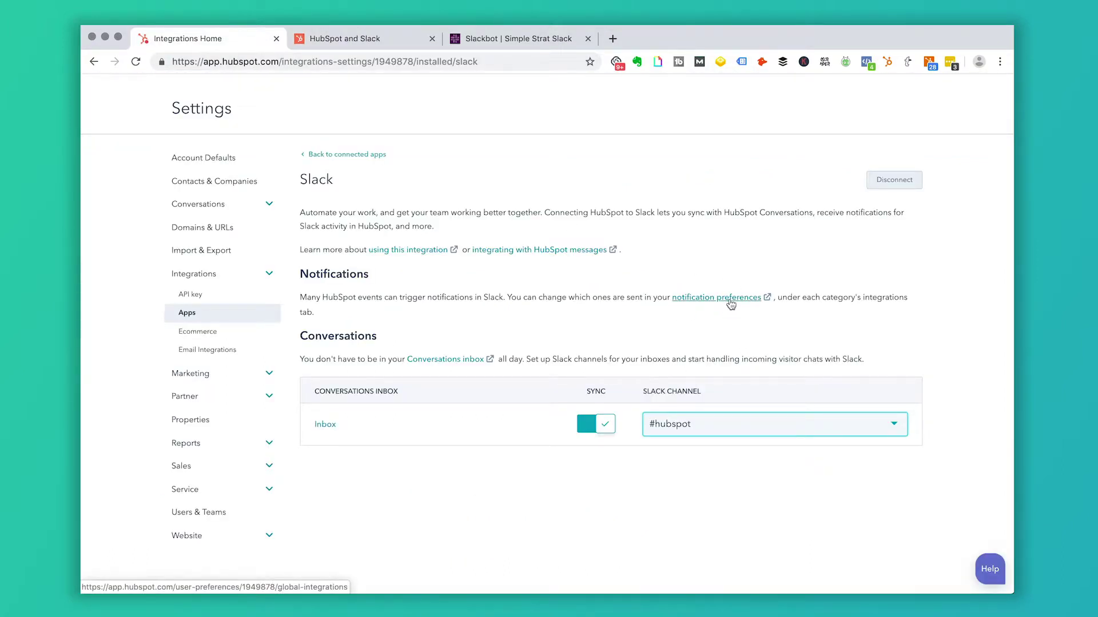
# Step: Open the Slack notification preferences from the Notifications section
pyautogui.scroll(1, 489, 297)
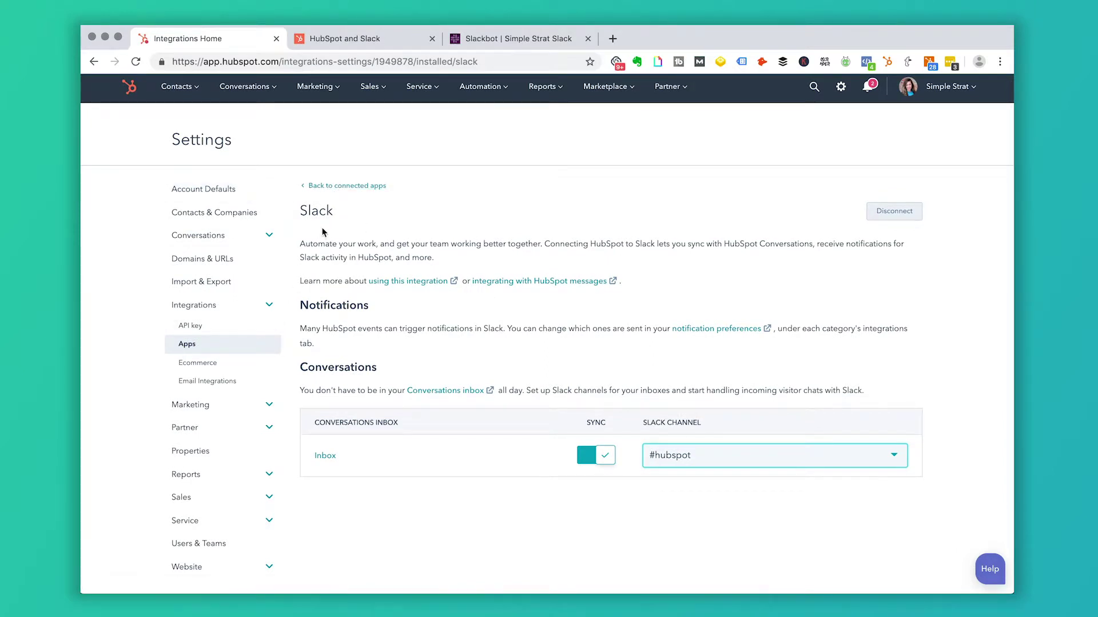
pyautogui.click(740, 330)
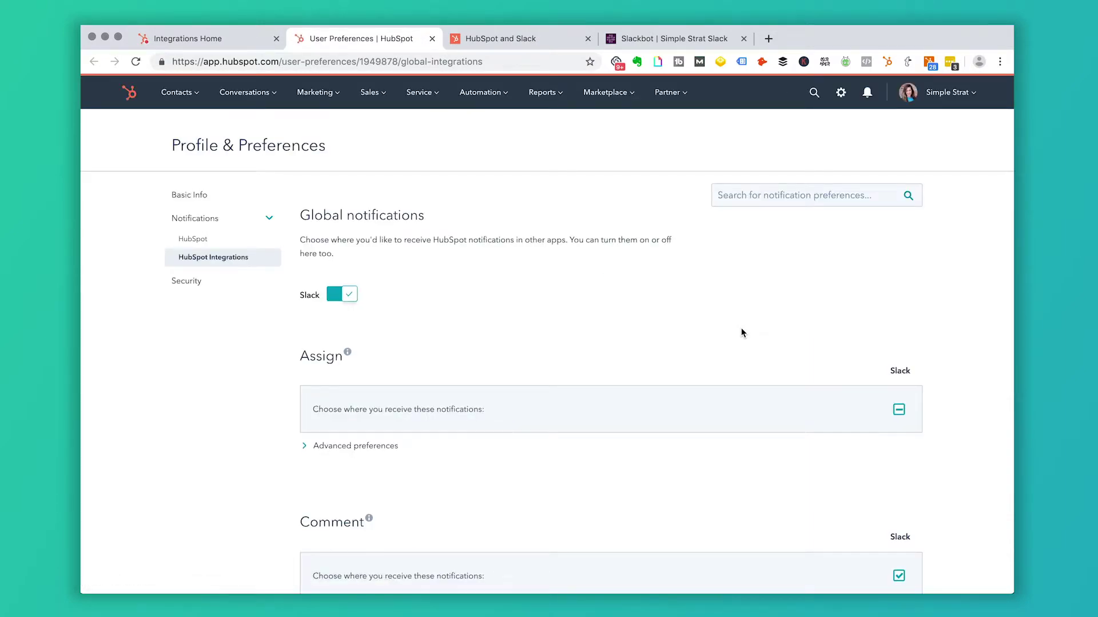
# Step: Review the Integrations notification preferences and expand Assign's advanced preferences for Slack
pyautogui.scroll(-9, 741, 333)
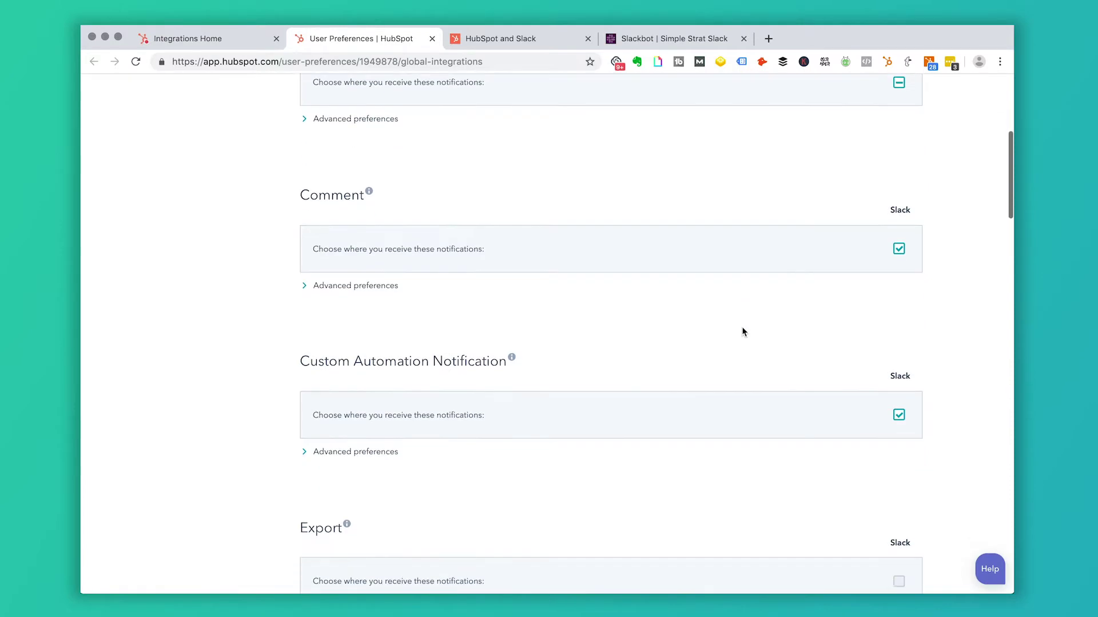
pyautogui.scroll(-15, 742, 332)
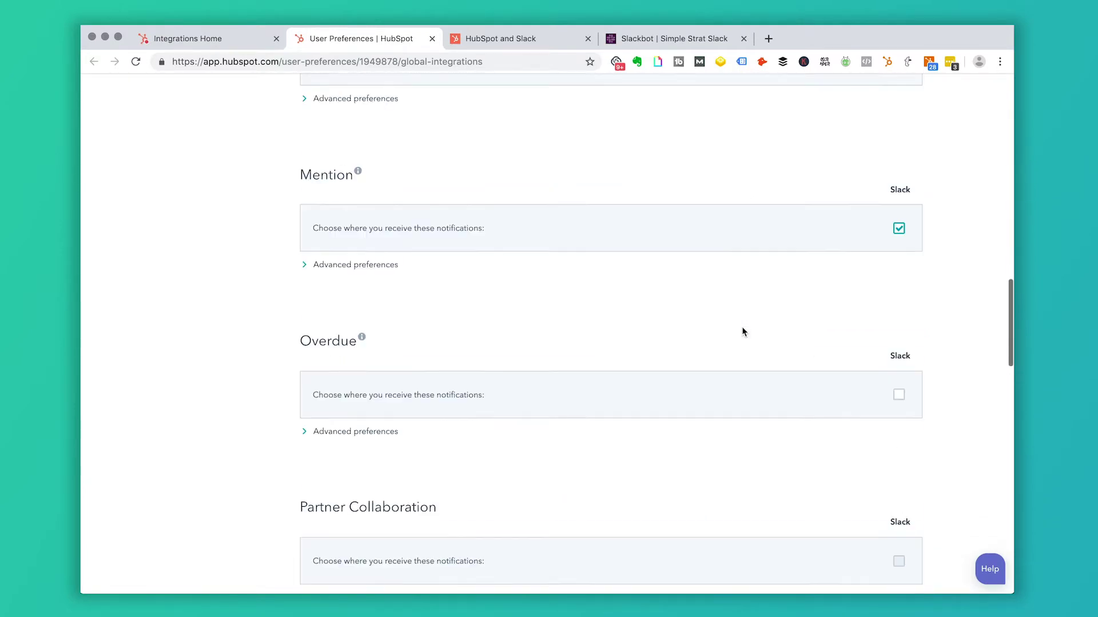
pyautogui.scroll(-5, 742, 332)
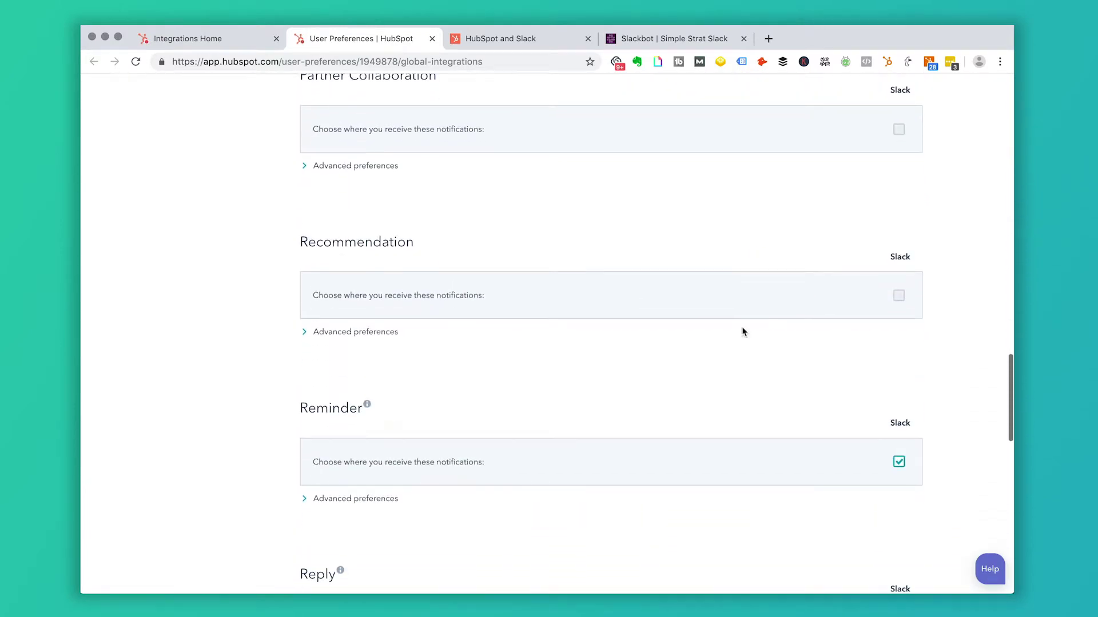
pyautogui.scroll(-5, 742, 331)
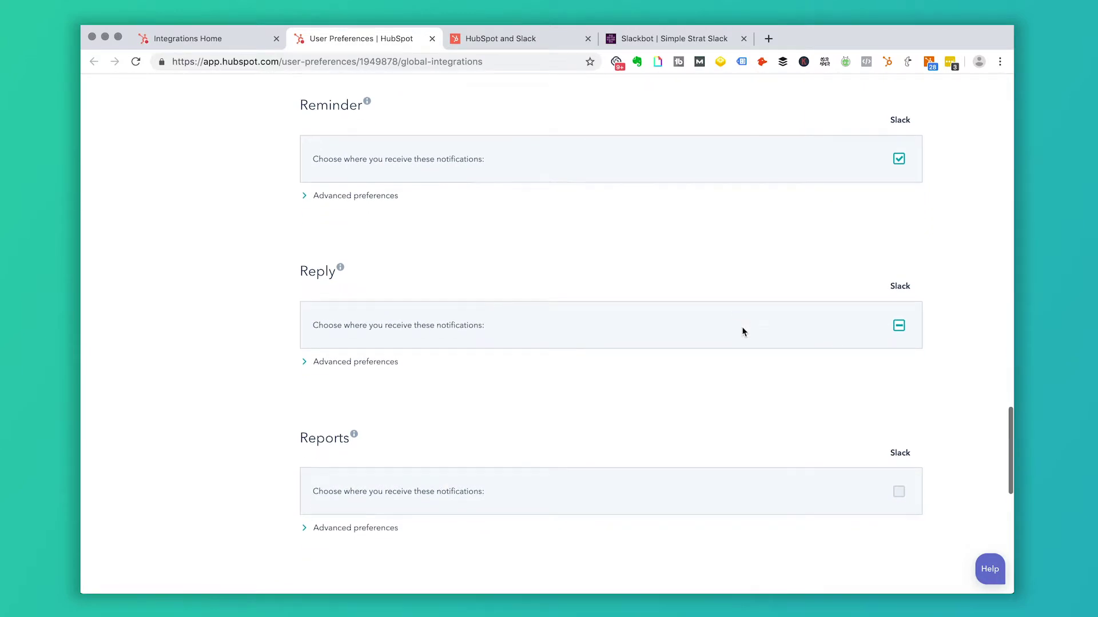
pyautogui.scroll(-7, 762, 369)
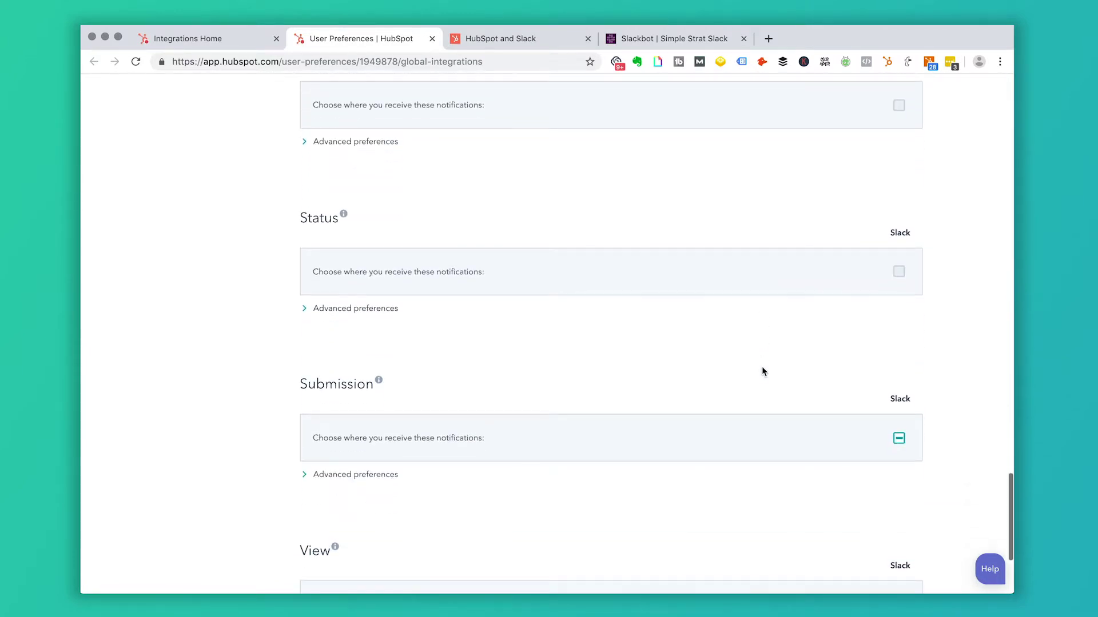
pyautogui.scroll(7, 762, 369)
pyautogui.scroll(10, 761, 372)
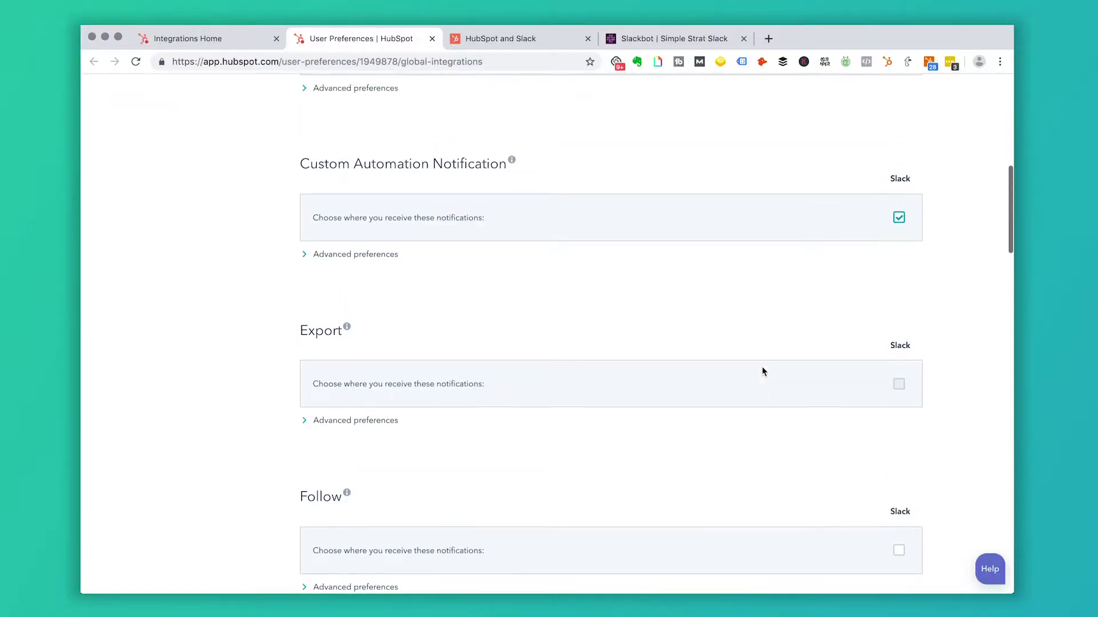
pyautogui.scroll(5, 762, 369)
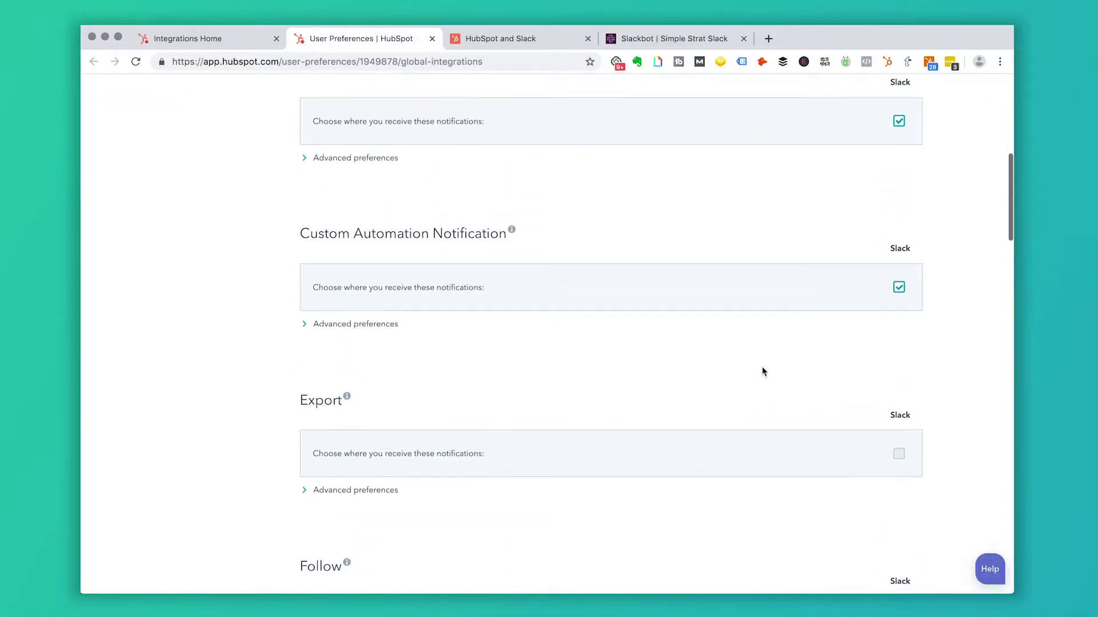
pyautogui.scroll(4, 762, 370)
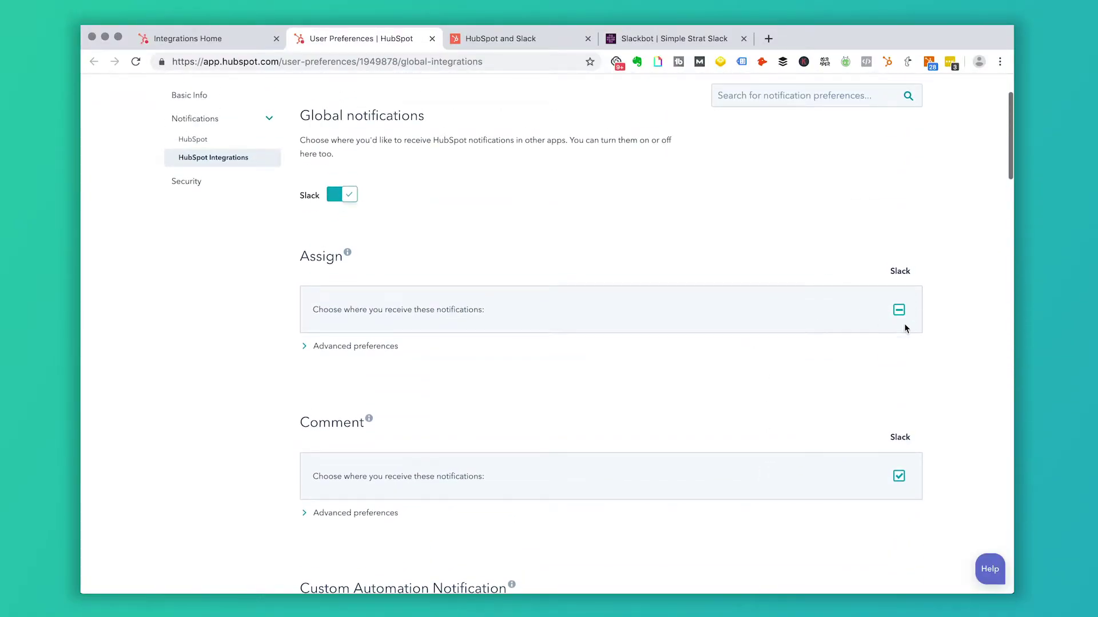
pyautogui.click(378, 346)
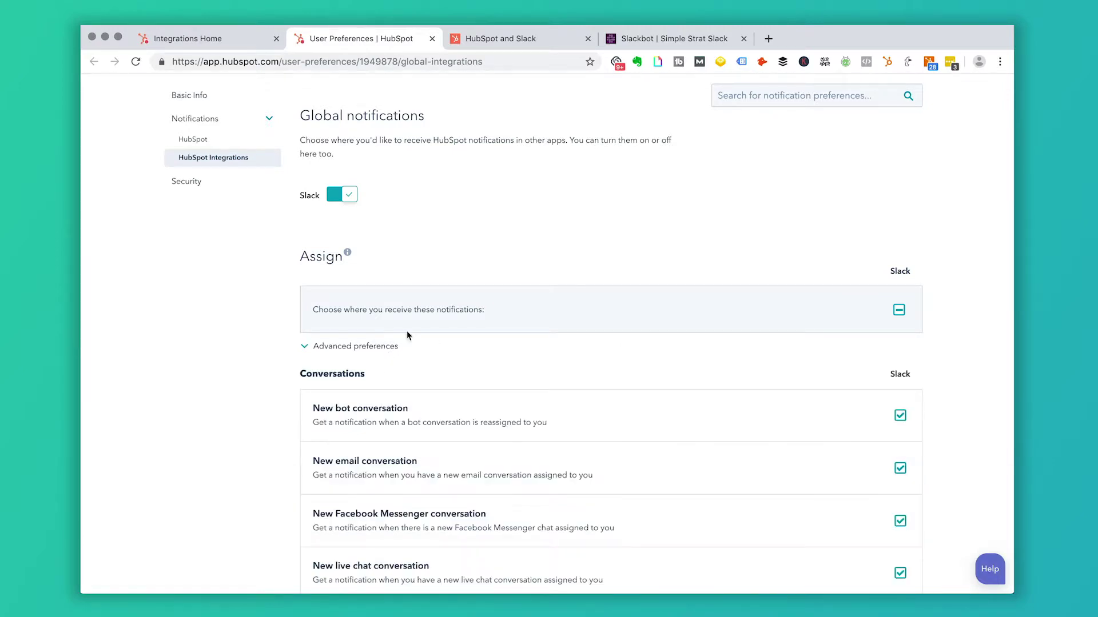
pyautogui.scroll(-3, 569, 362)
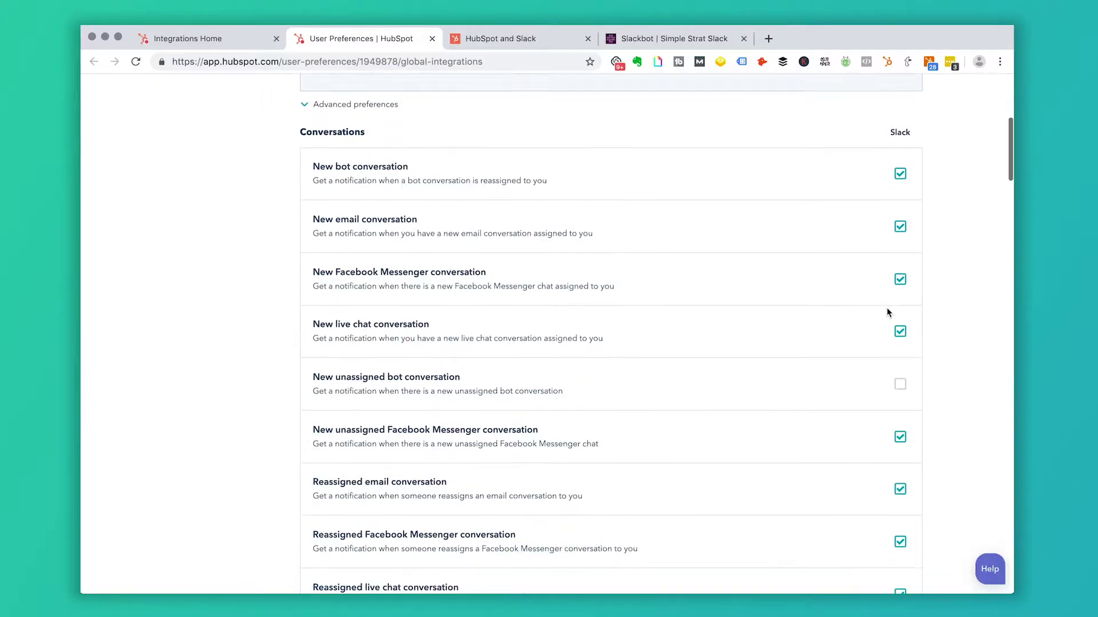
pyautogui.scroll(-4, 888, 312)
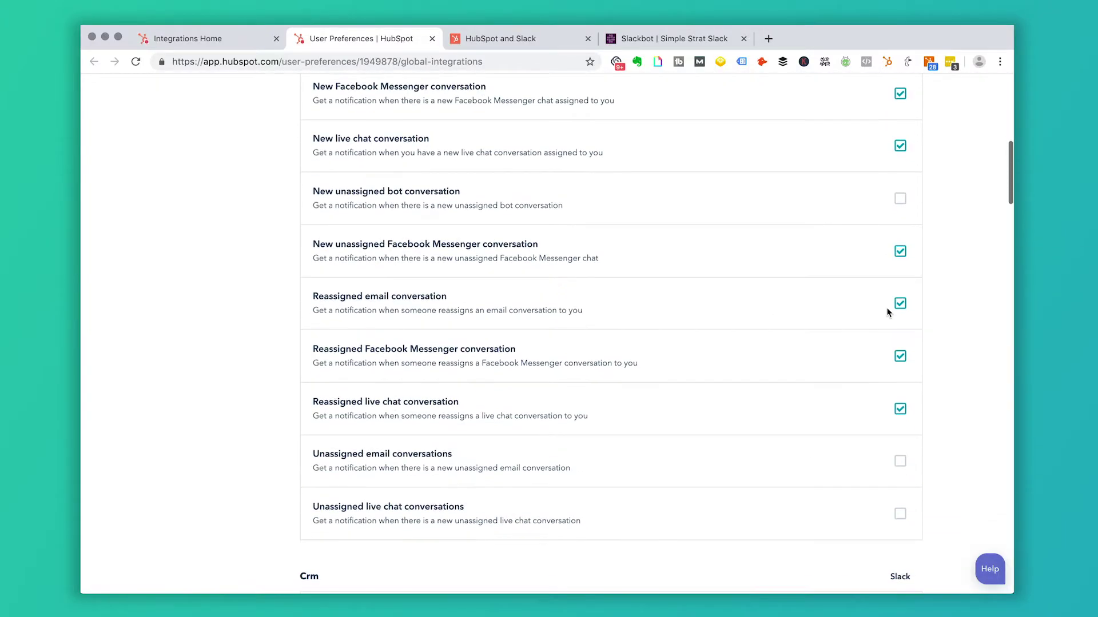
pyautogui.scroll(-6, 888, 312)
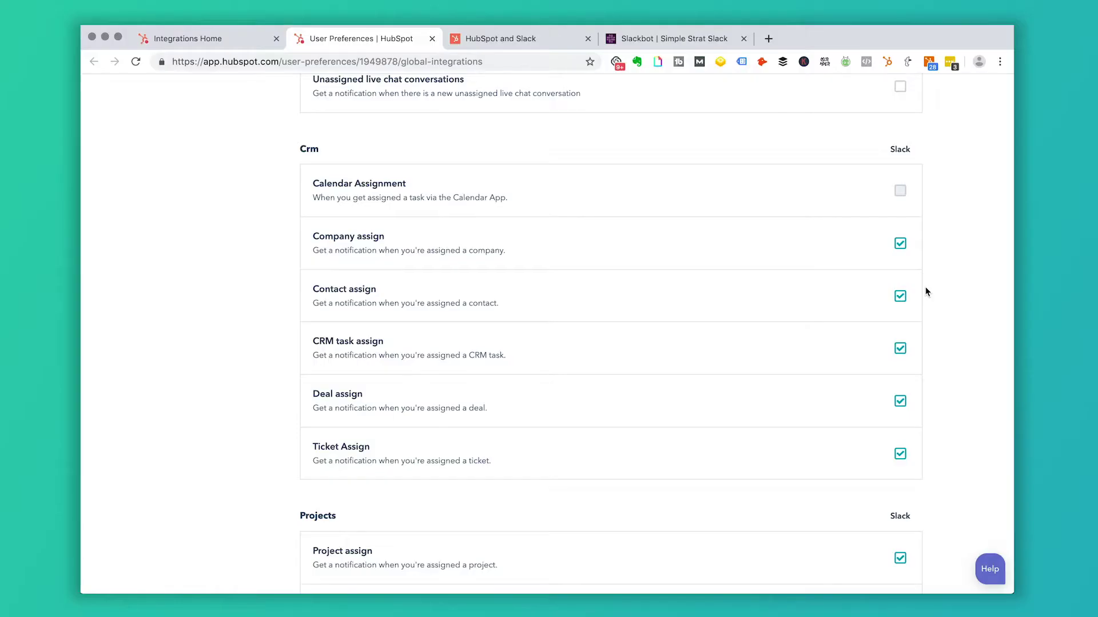
pyautogui.scroll(-5, 924, 289)
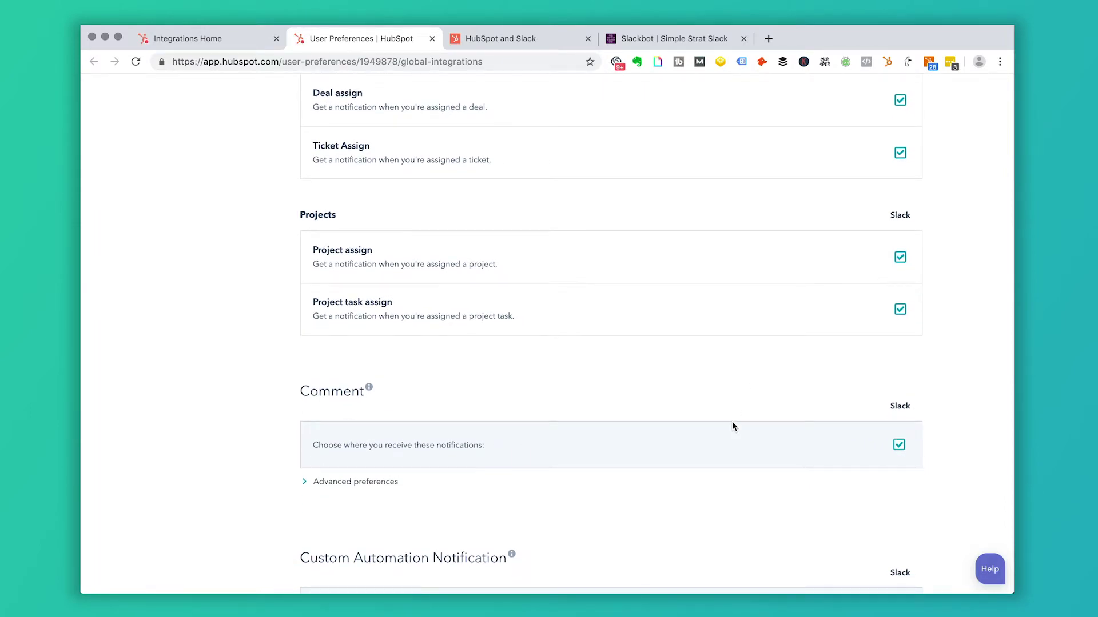
pyautogui.scroll(-15, 732, 426)
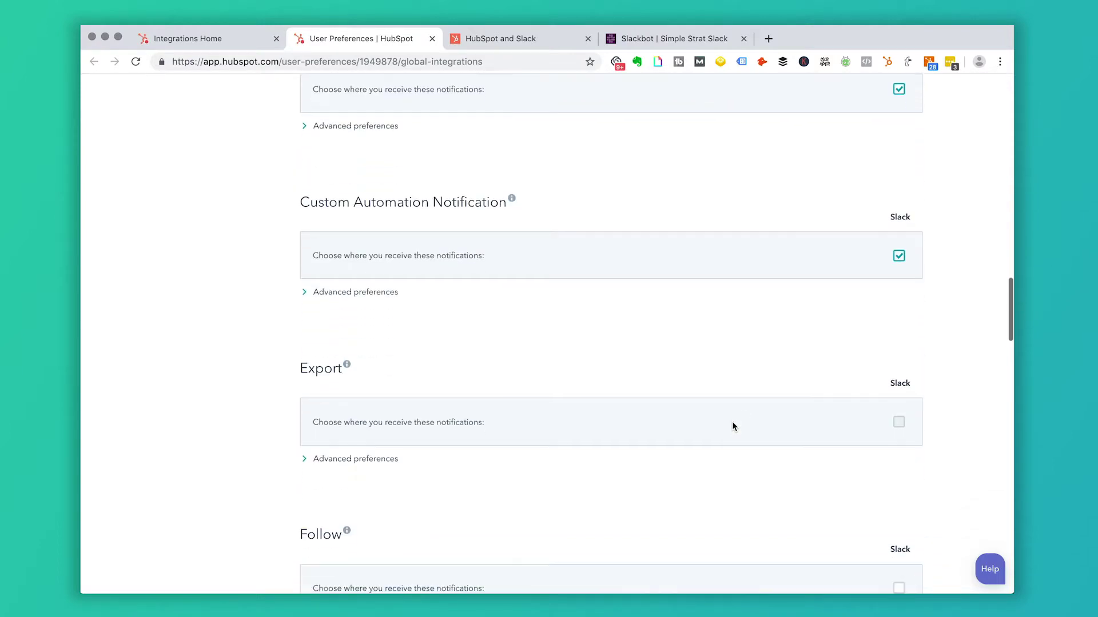
pyautogui.scroll(-3, 732, 427)
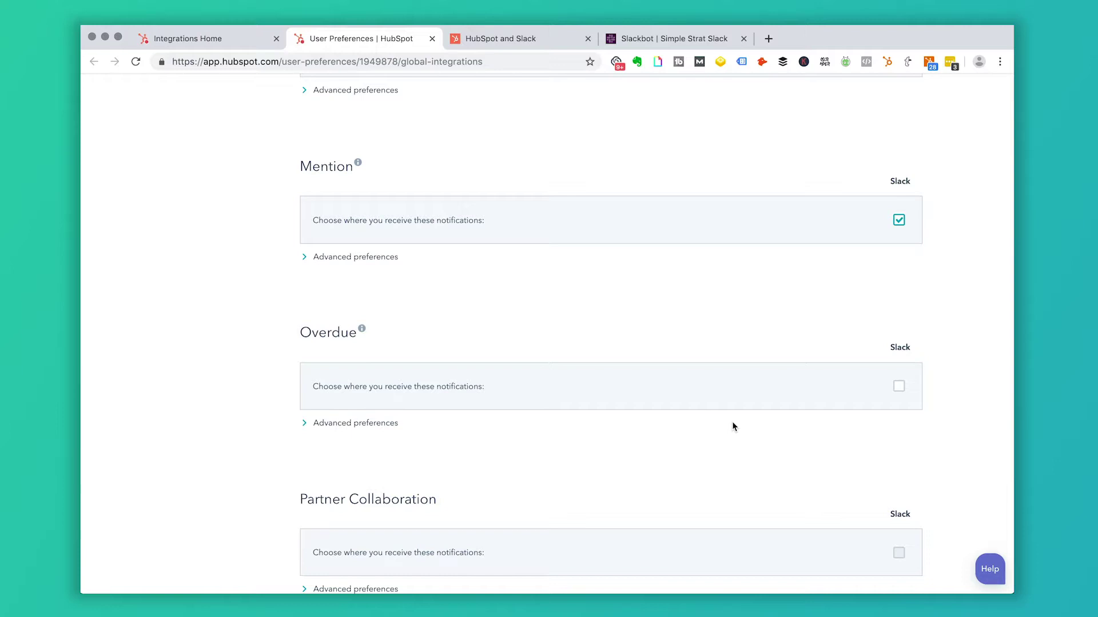
pyautogui.scroll(14, 733, 427)
pyautogui.scroll(20, 732, 426)
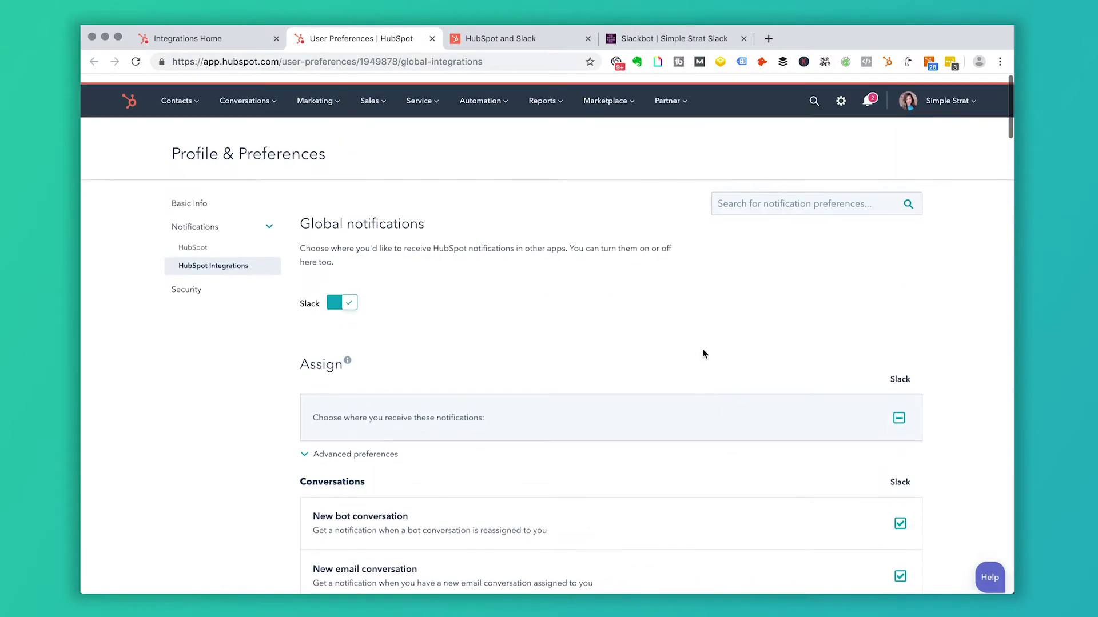
pyautogui.click(644, 39)
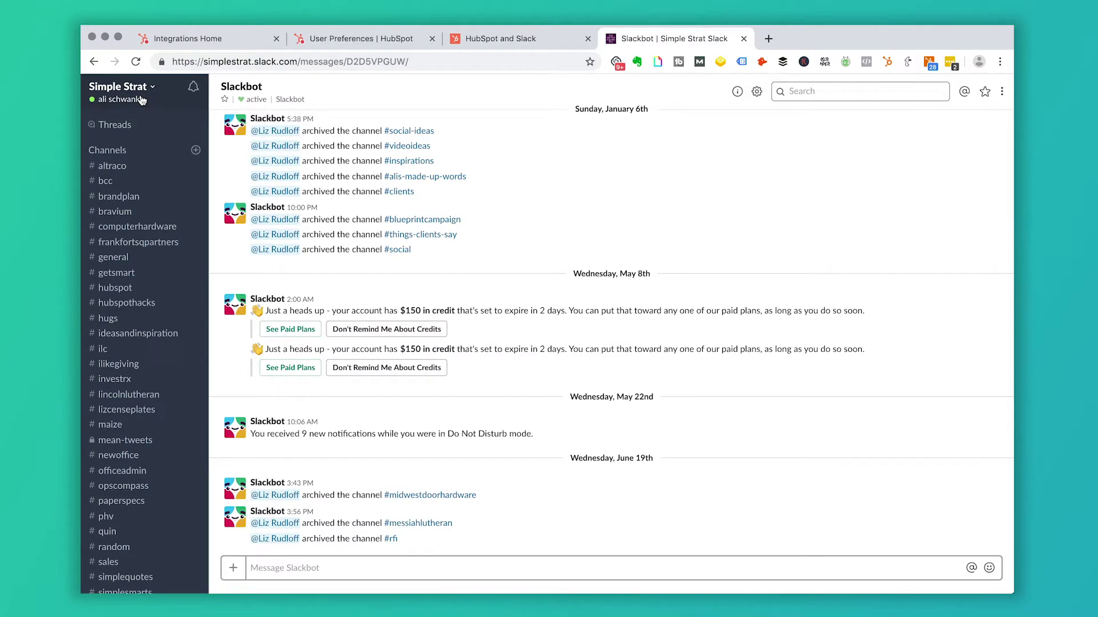
# Step: Open Manage apps from the Simple Strat workspace's Administration menu
pyautogui.click(142, 100)
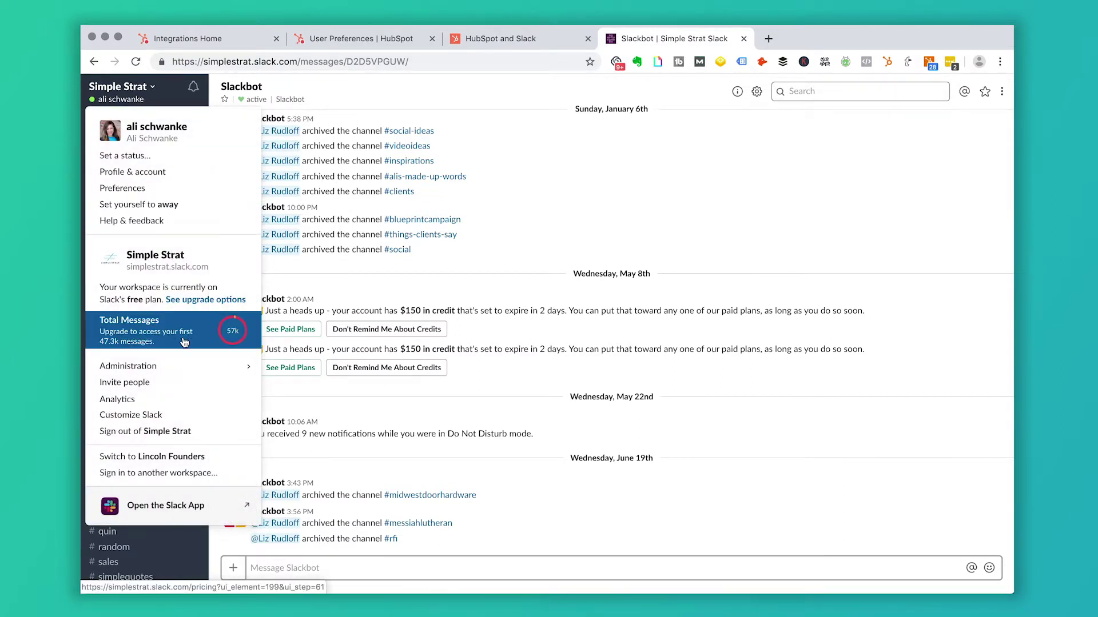
pyautogui.moveTo(184, 369)
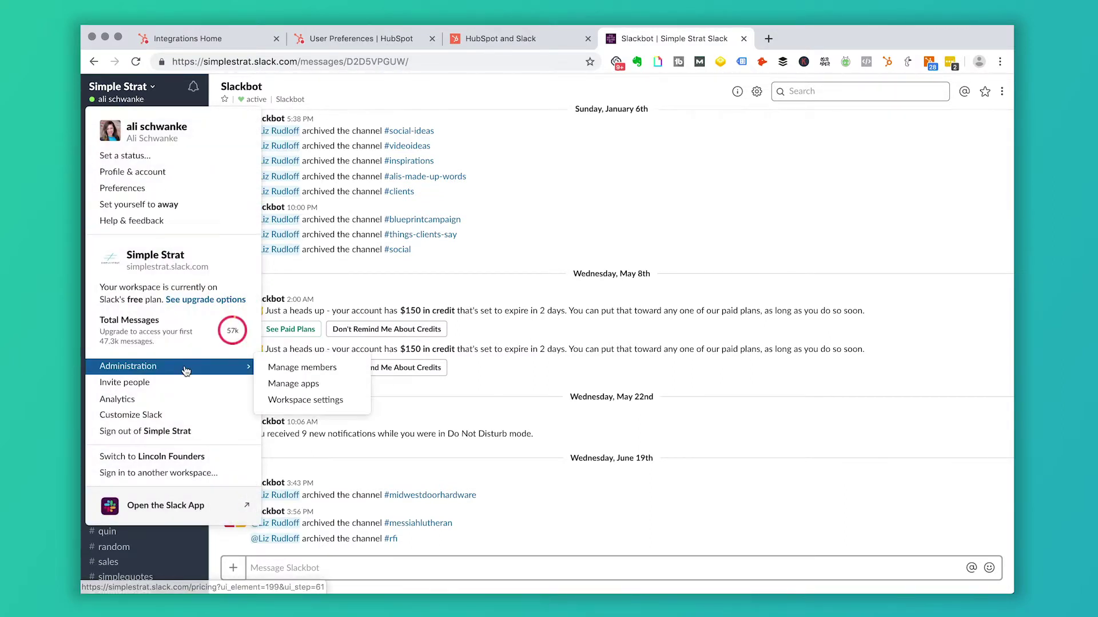
pyautogui.click(295, 386)
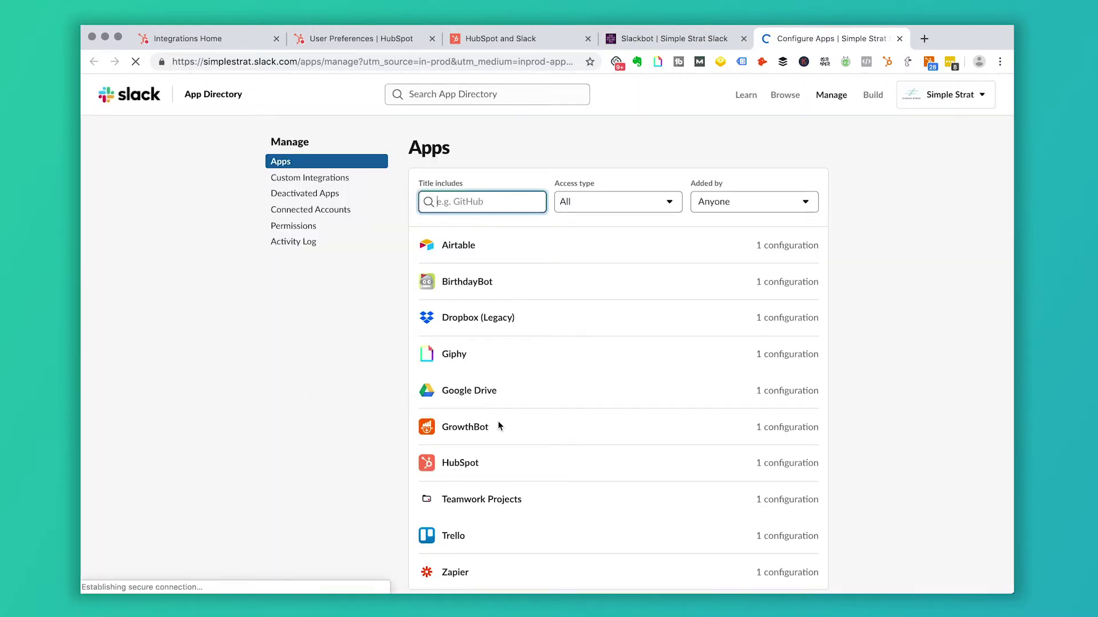
# Step: Open the HubSpot app's settings to check its authorizations and HubSpot bot user
pyautogui.scroll(-3, 502, 439)
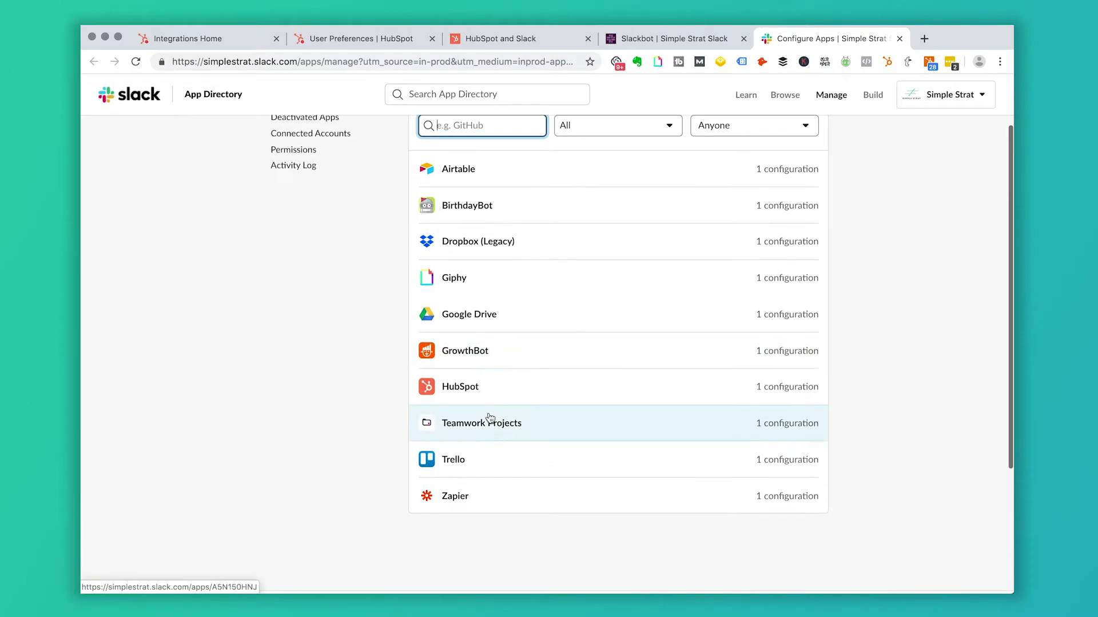
pyautogui.click(463, 391)
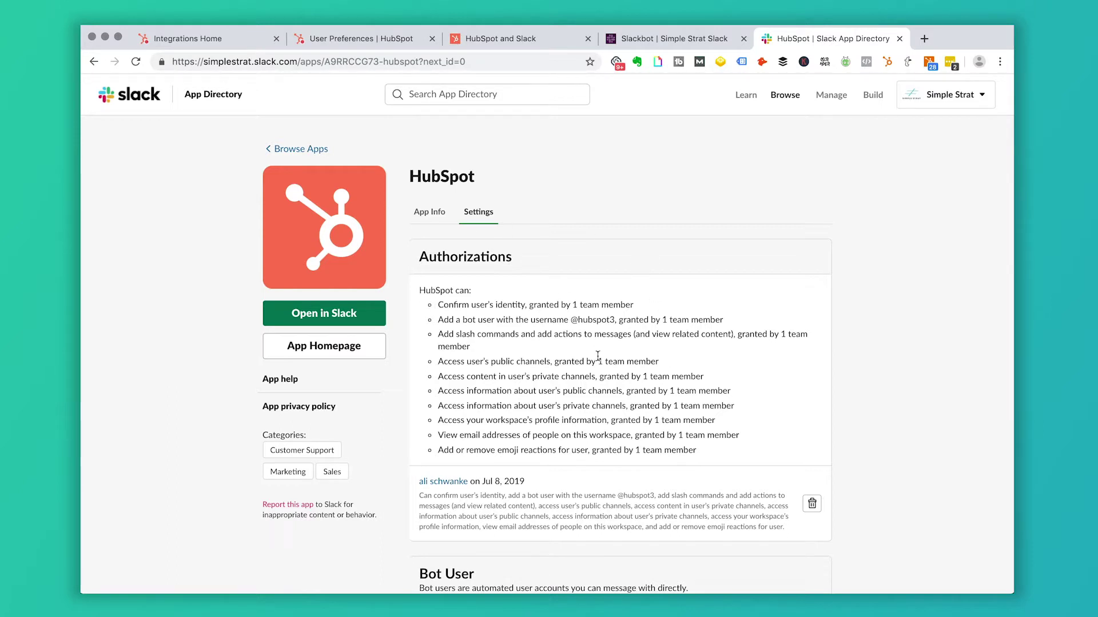
pyautogui.scroll(-5, 598, 355)
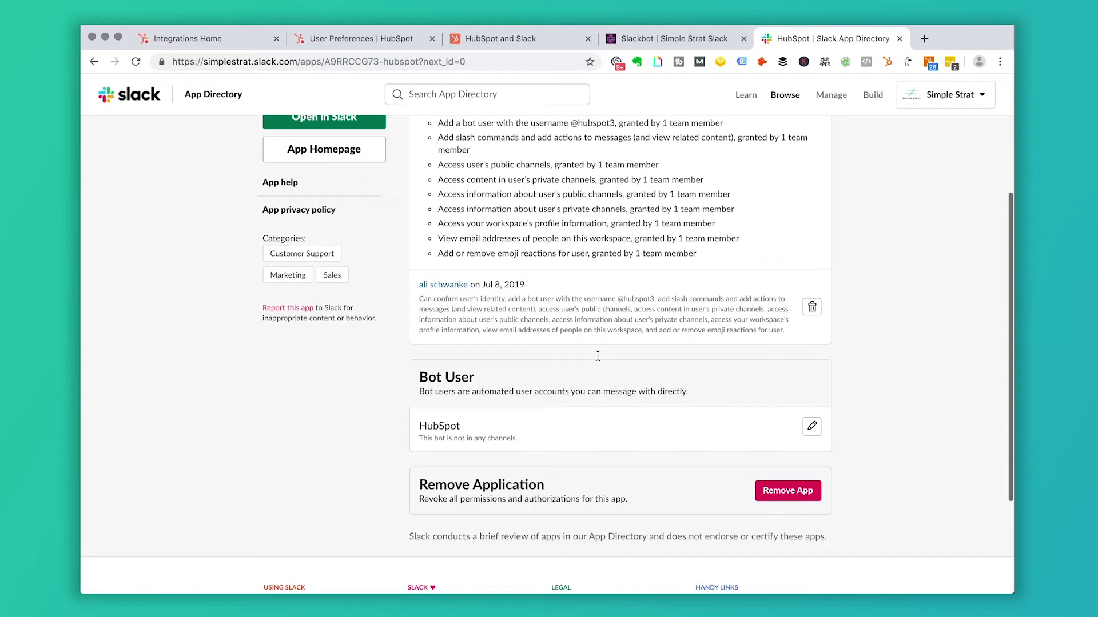